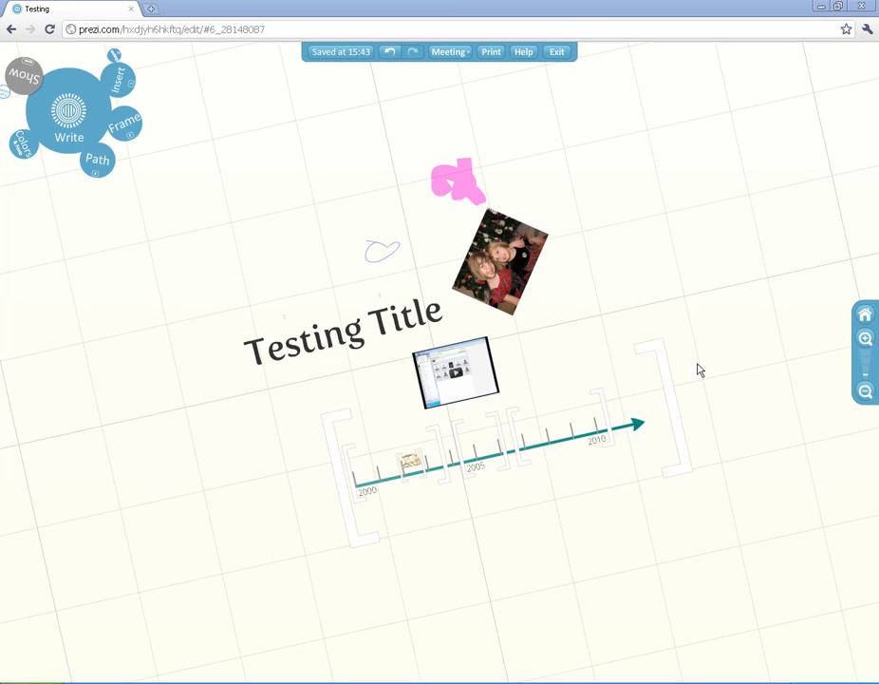
# Apply the Glossy Paper theme to the prezi
pyautogui.moveTo(692, 320); pyautogui.dragTo(663, 323)
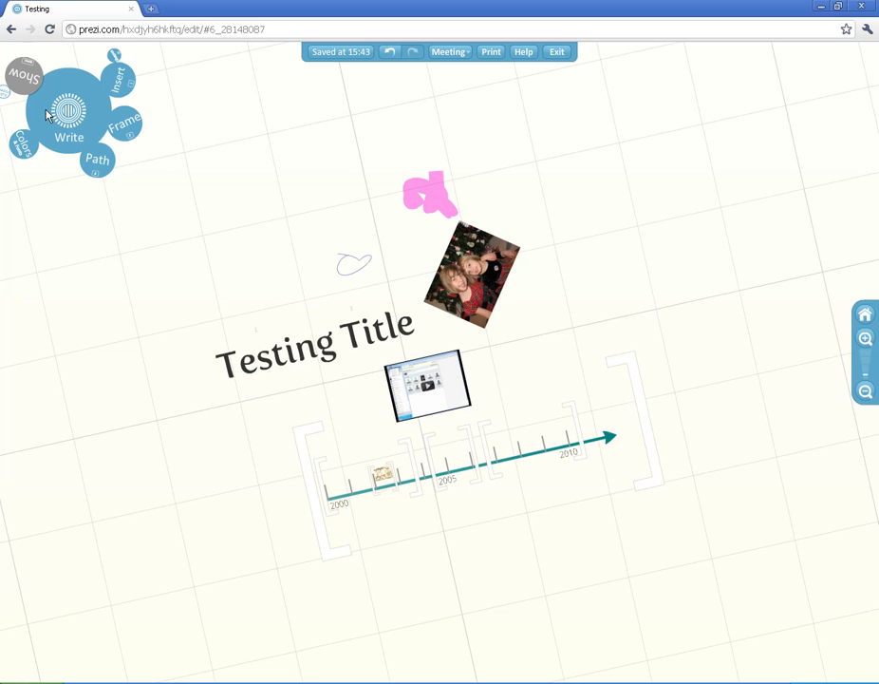
pyautogui.click(22, 144)
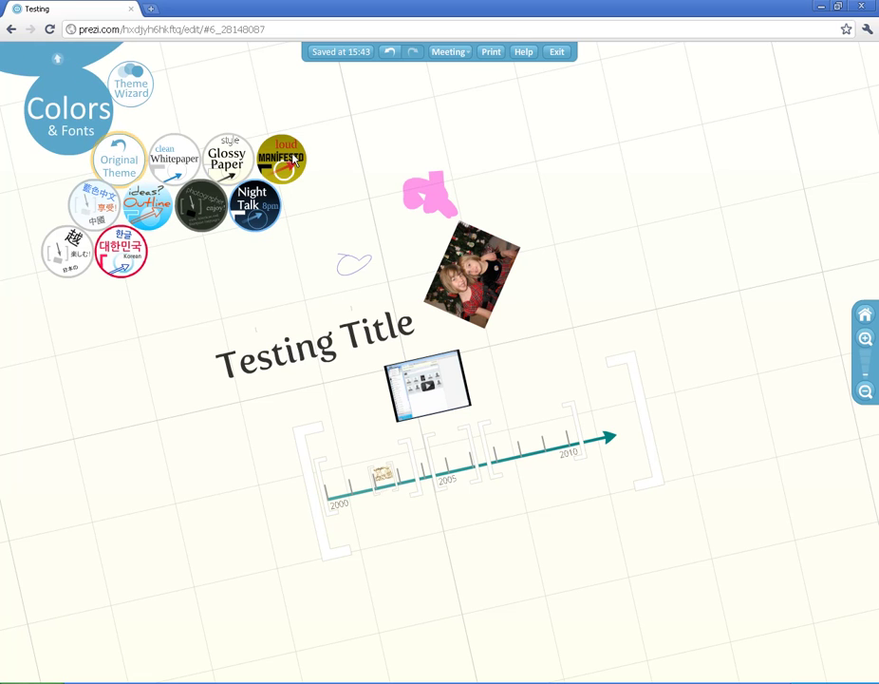
pyautogui.click(233, 162)
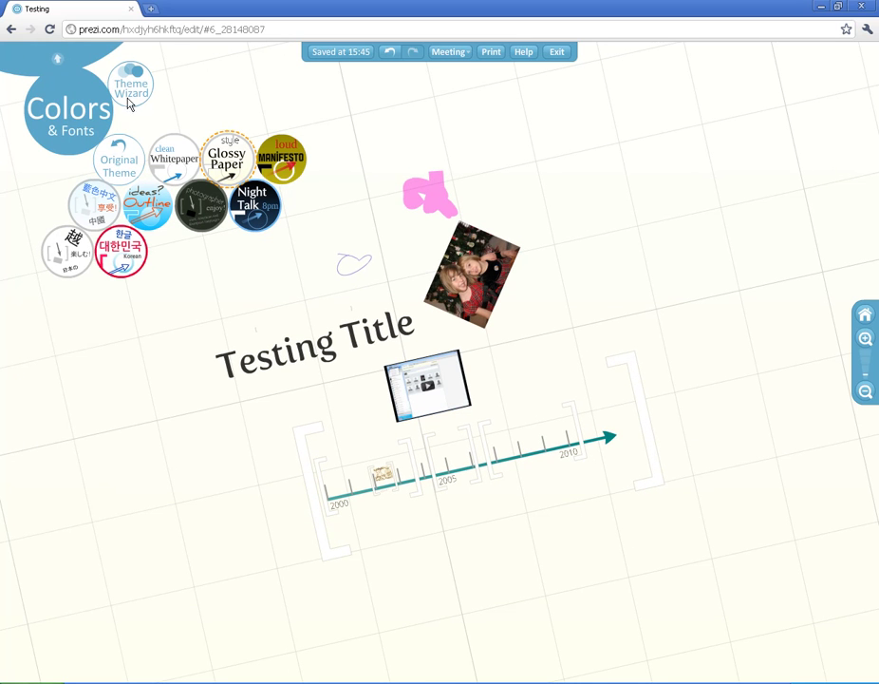
# Start the Theme Wizard and set the background colour to dark purple
pyautogui.click(132, 95)
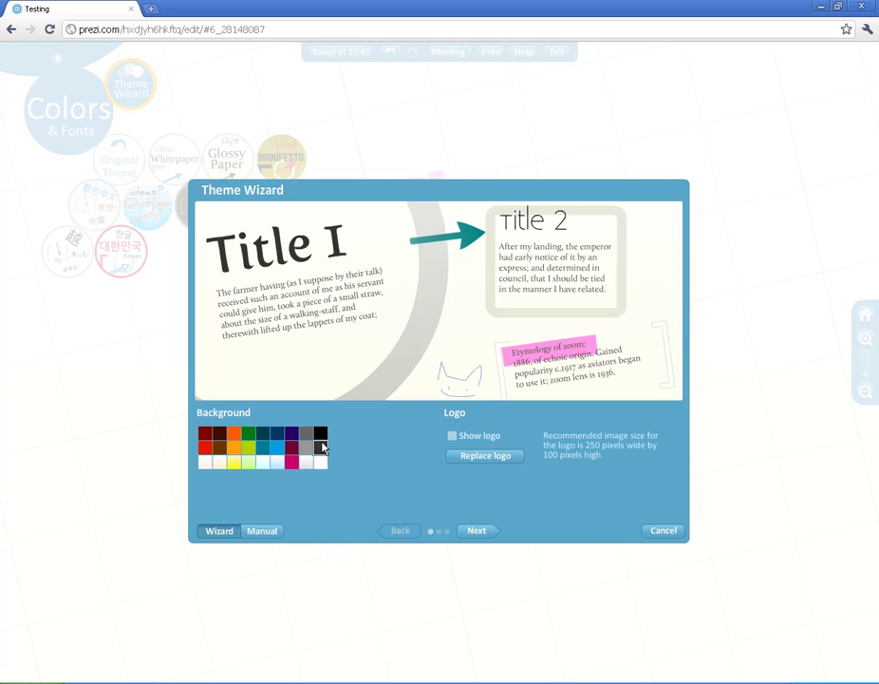
pyautogui.click(248, 463)
pyautogui.click(233, 462)
pyautogui.click(232, 434)
pyautogui.click(276, 434)
pyautogui.click(292, 434)
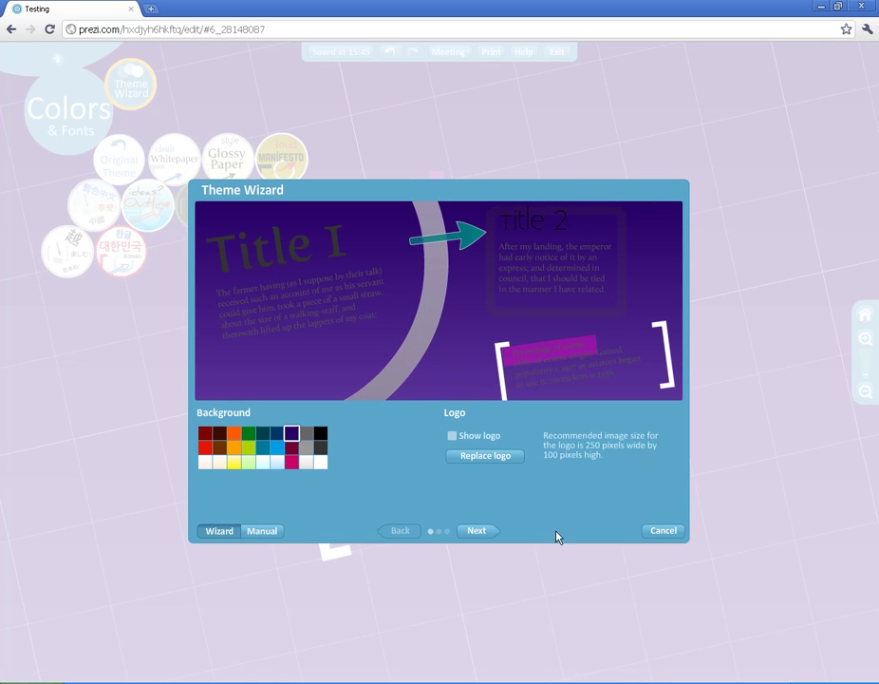
pyautogui.click(471, 459)
pyautogui.moveTo(297, 233); pyautogui.dragTo(92, 240)
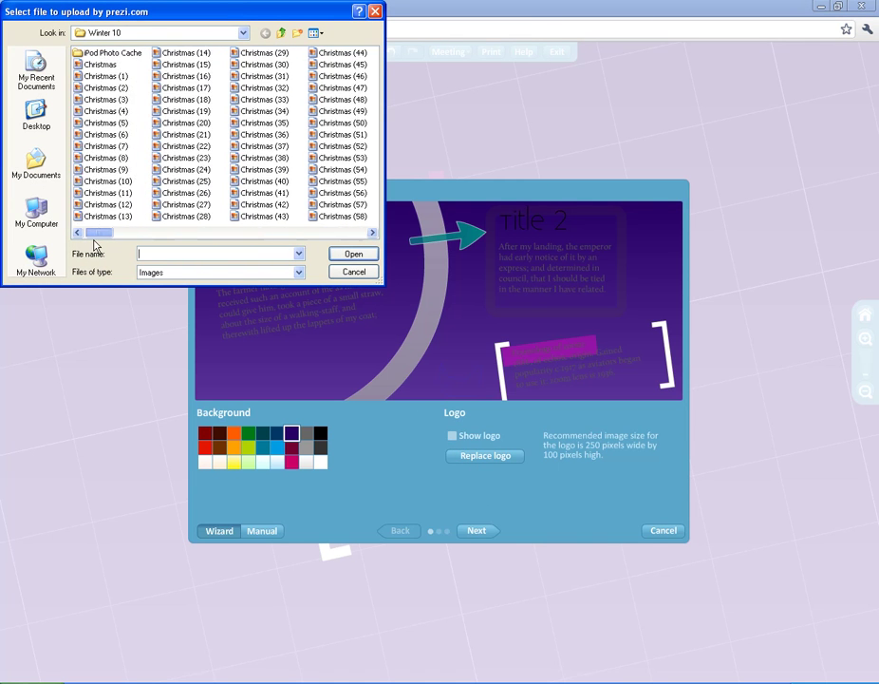
pyautogui.click(355, 273)
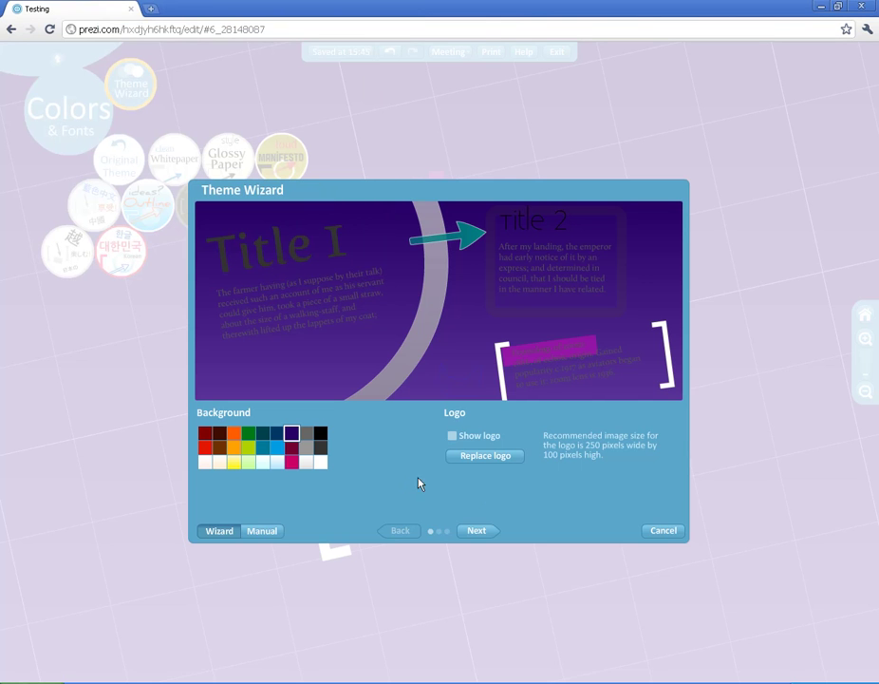
# Set the theme's Title 1 to yellow in the j.d. handwriting font and colour Title 2 pale cream
pyautogui.click(478, 532)
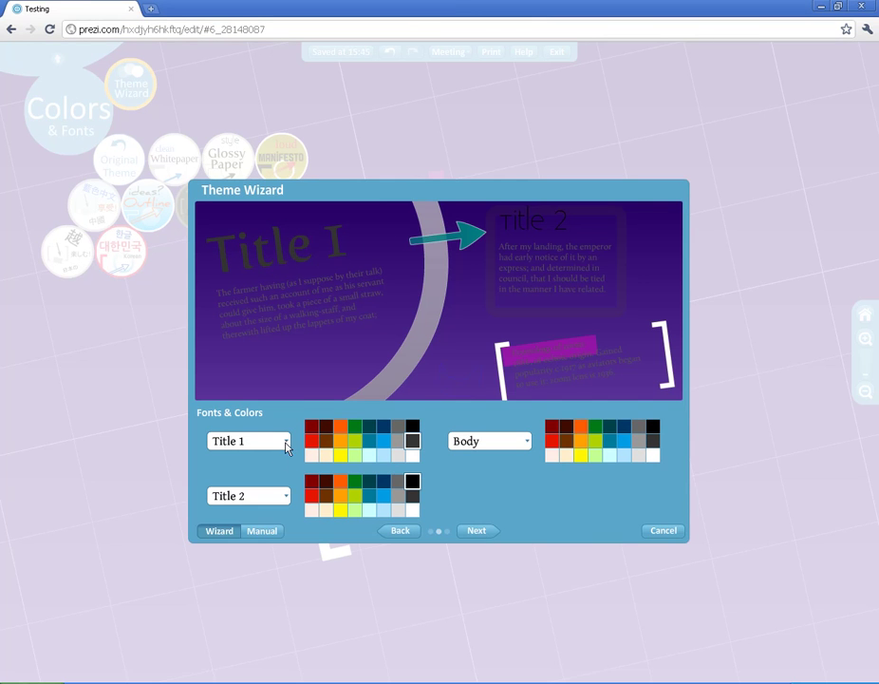
pyautogui.click(340, 458)
pyautogui.click(288, 498)
pyautogui.click(287, 500)
pyautogui.click(287, 501)
pyautogui.click(286, 501)
pyautogui.click(355, 498)
pyautogui.click(328, 511)
pyautogui.click(286, 443)
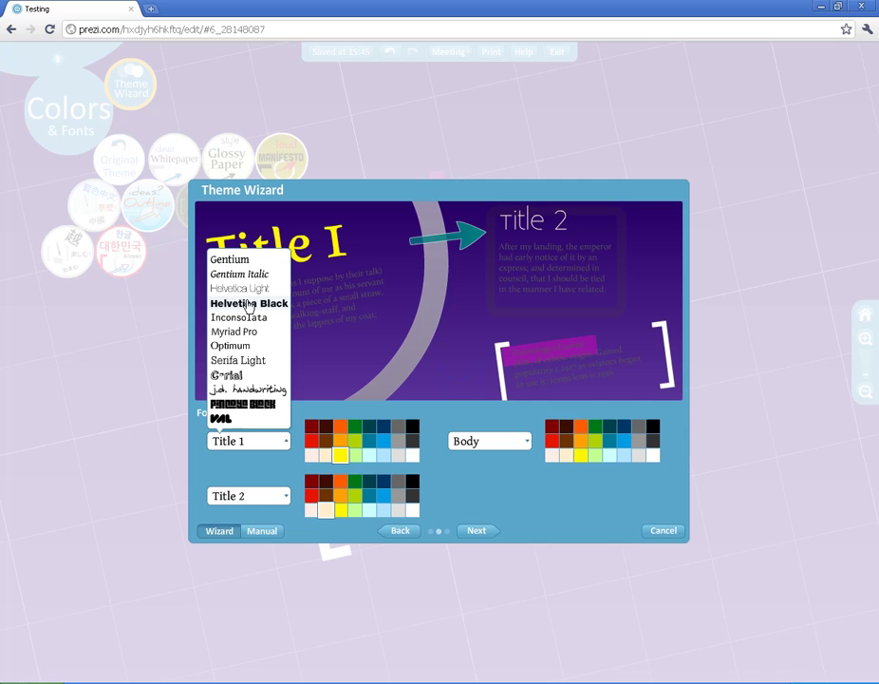
pyautogui.click(258, 390)
# Set the theme's body text colour to teal blue, keeping its font
pyautogui.click(527, 442)
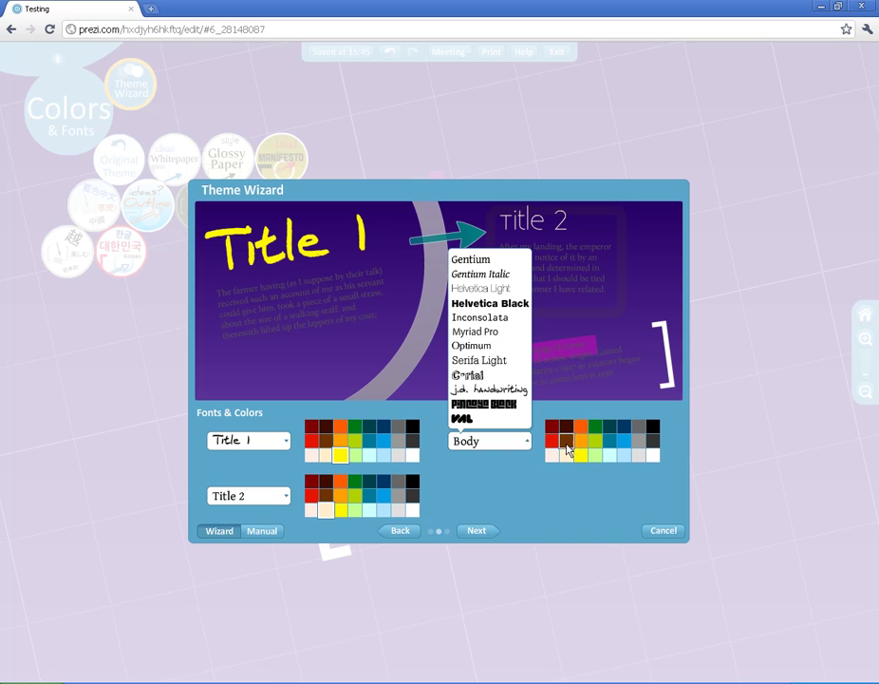
pyautogui.click(551, 441)
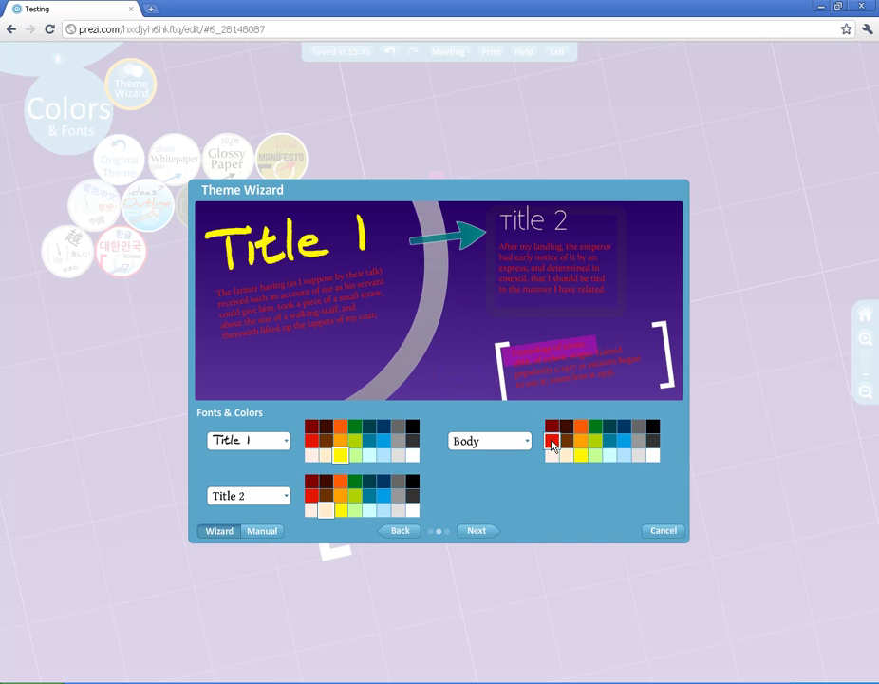
pyautogui.click(612, 442)
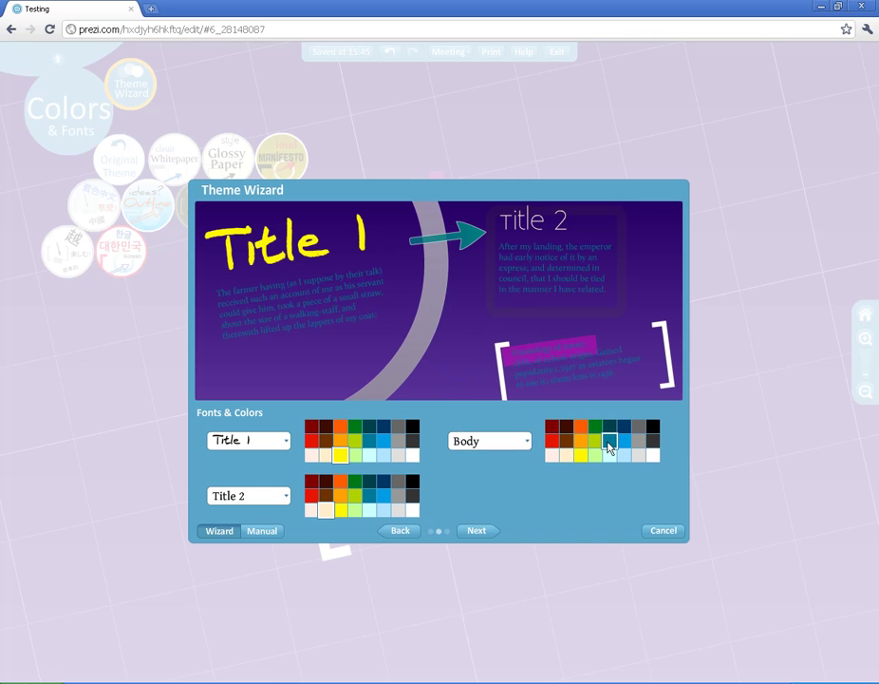
# Colour the theme's circle frame brown and its marker light blue, and finish the Theme Wizard
pyautogui.click(477, 533)
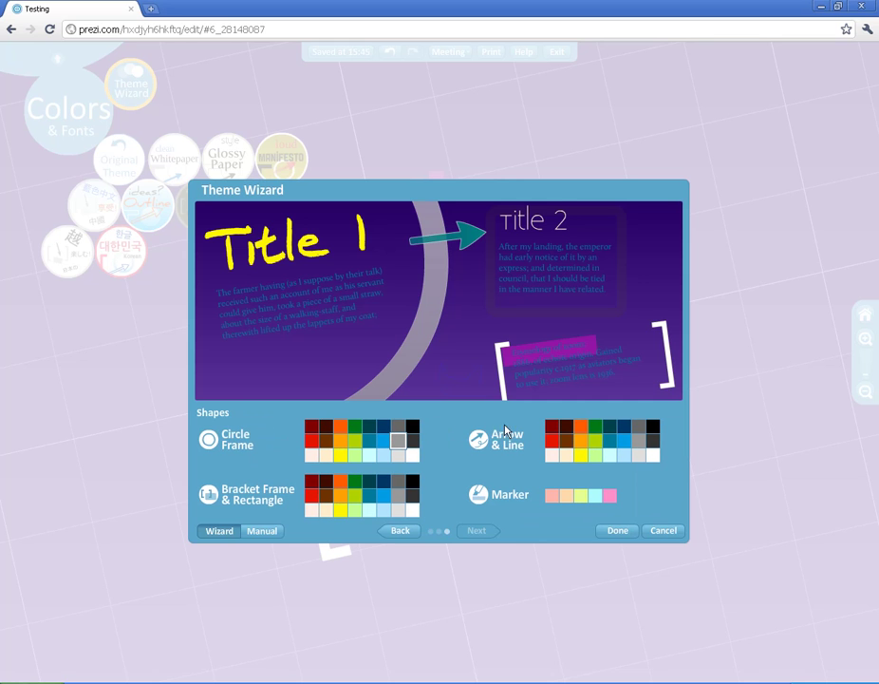
pyautogui.click(326, 441)
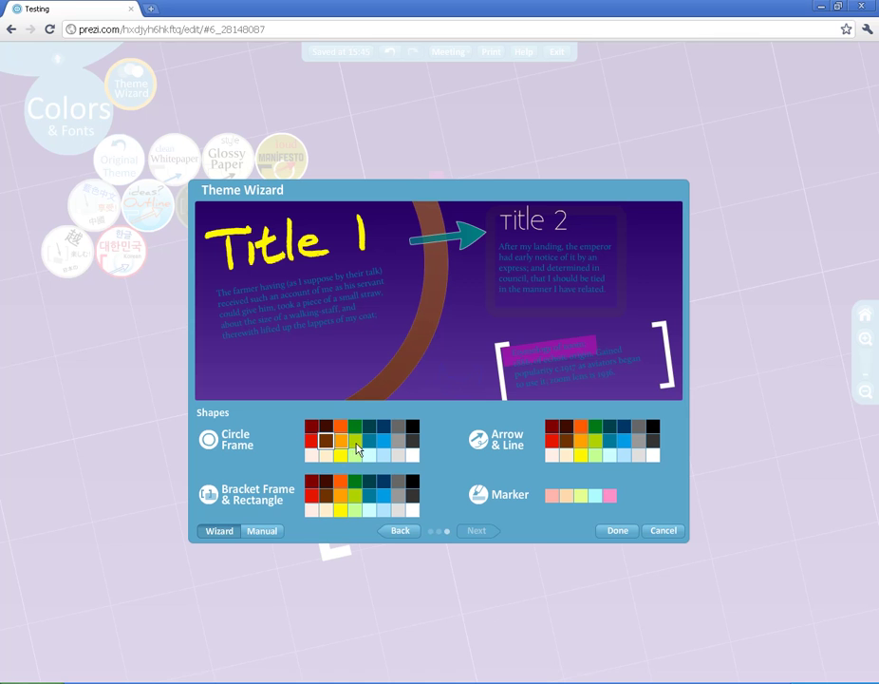
pyautogui.click(594, 494)
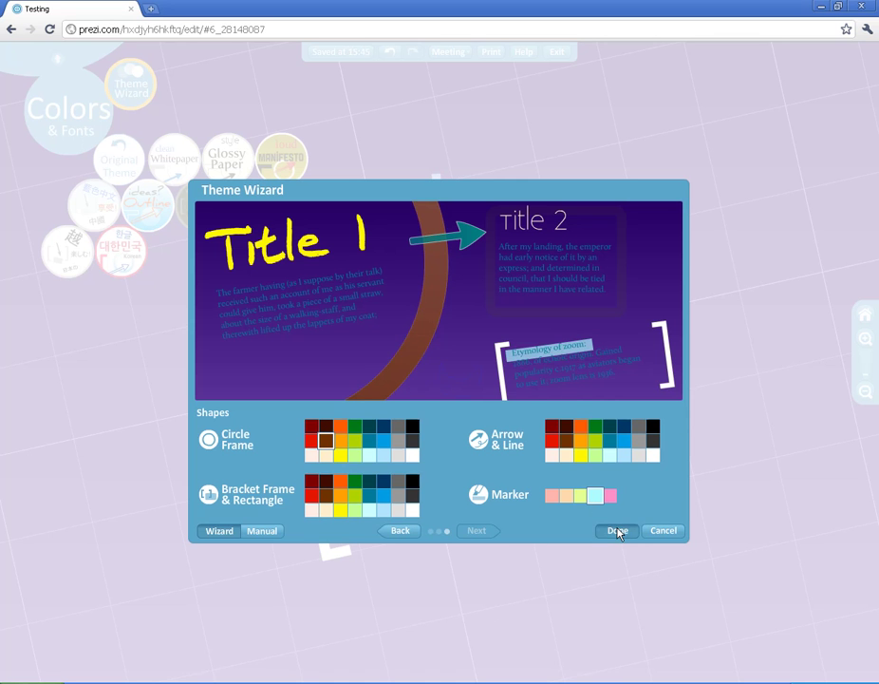
pyautogui.click(617, 530)
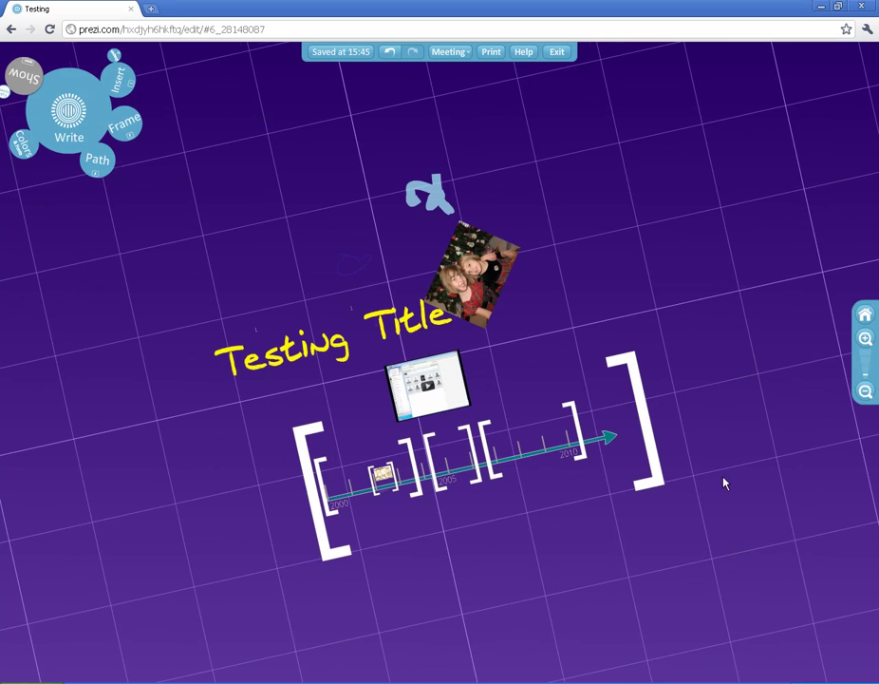
pyautogui.moveTo(724, 483); pyautogui.dragTo(671, 457)
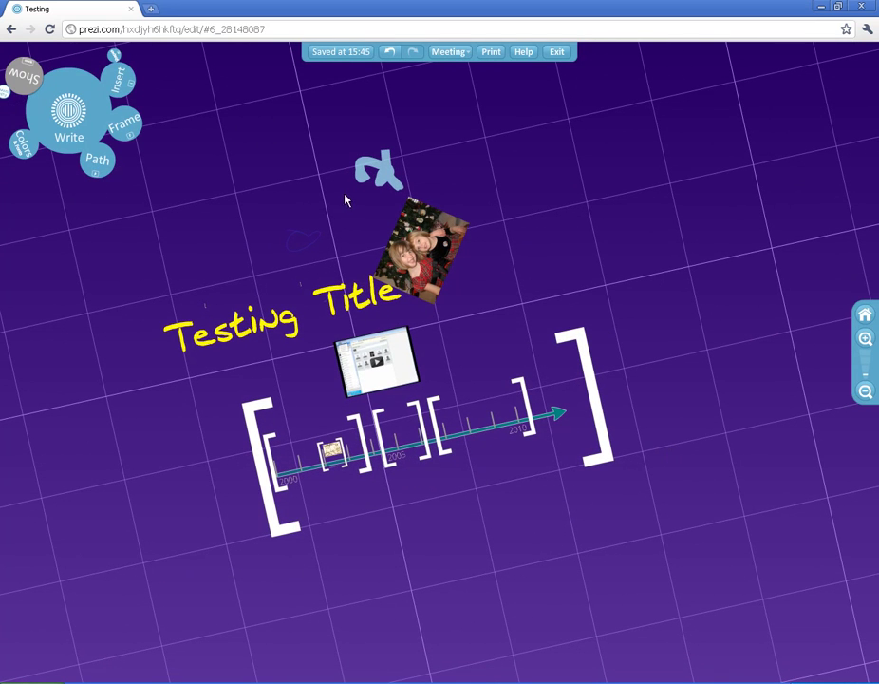
# Copy the Invite to Edit link for the online meeting, close the invitation and return to editing mode
pyautogui.click(458, 58)
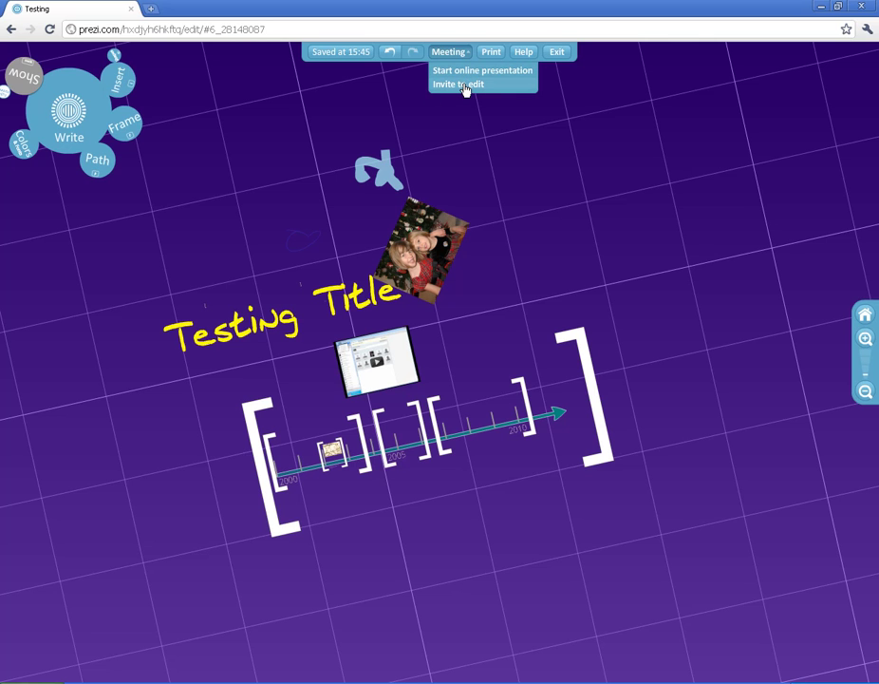
pyautogui.click(451, 85)
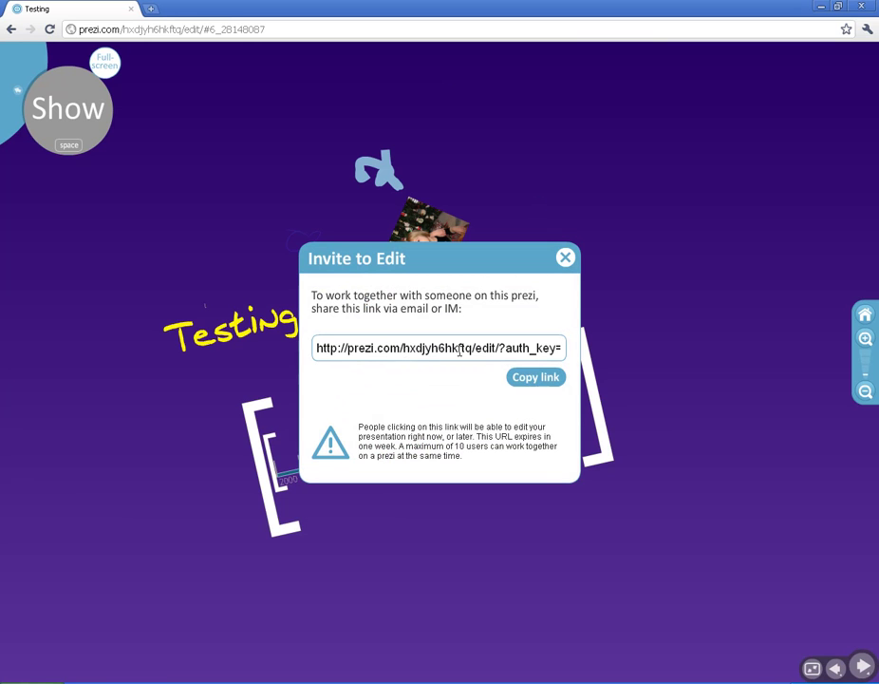
pyautogui.click(549, 381)
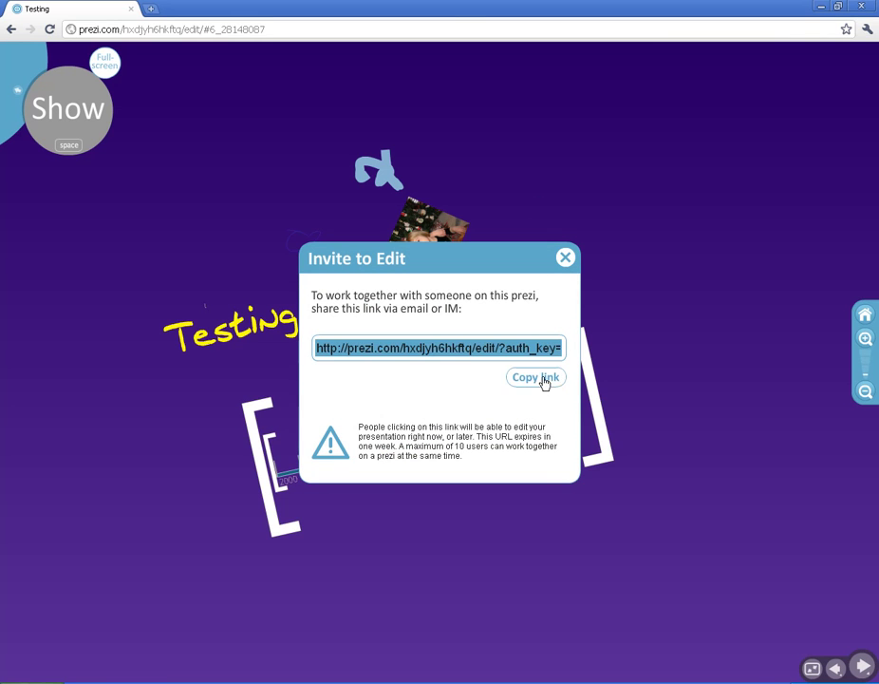
pyautogui.click(566, 258)
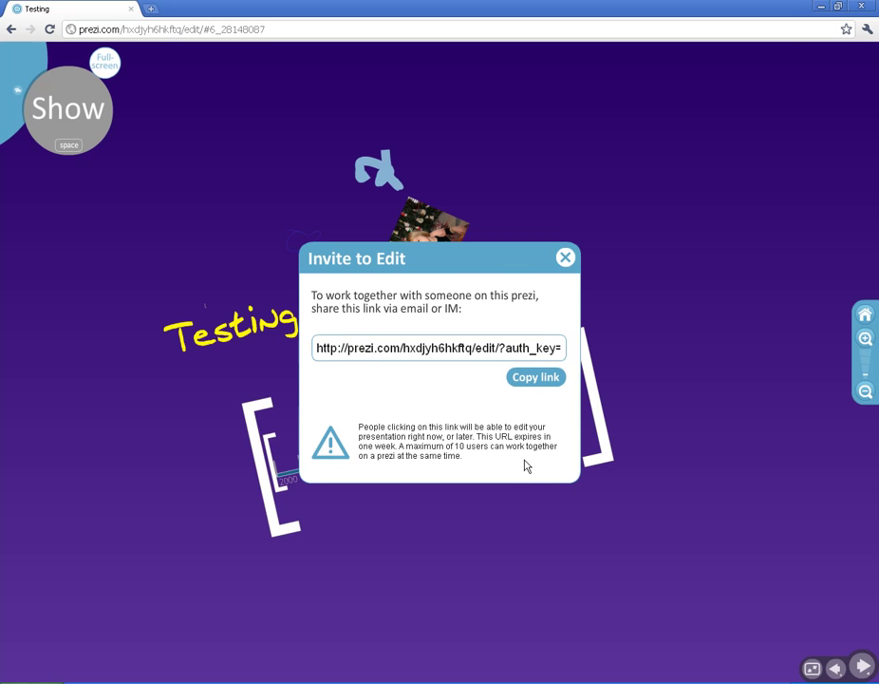
pyautogui.click(567, 257)
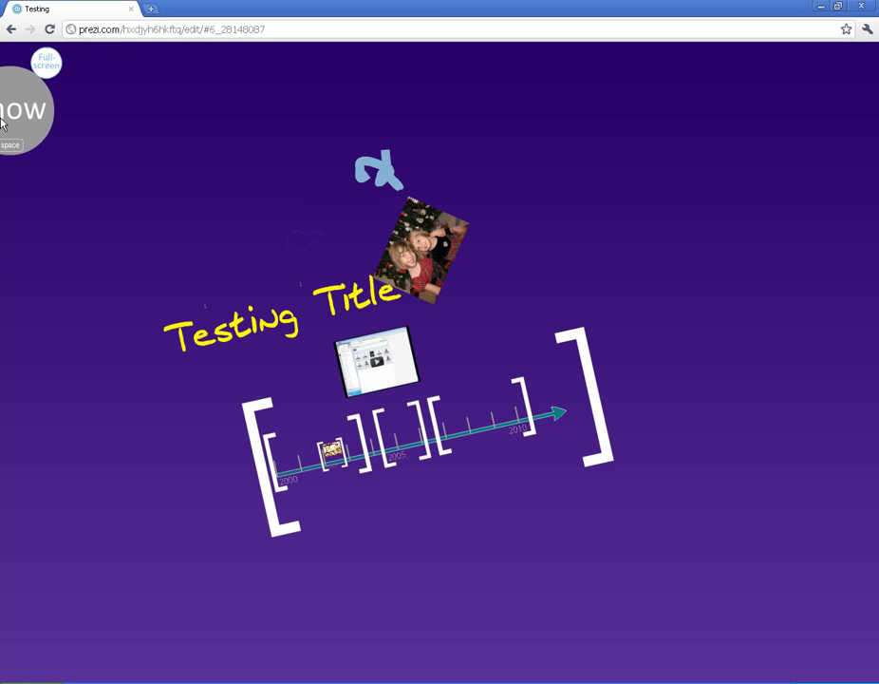
pyautogui.click(8, 95)
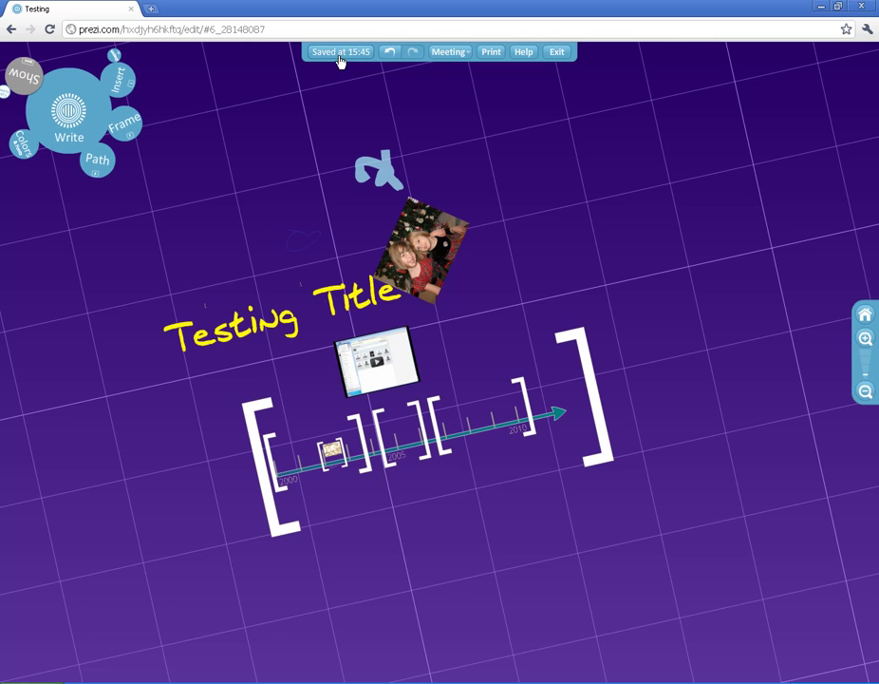
# Exit the editor and set the prezi's privacy to Public & allow copy
pyautogui.click(559, 55)
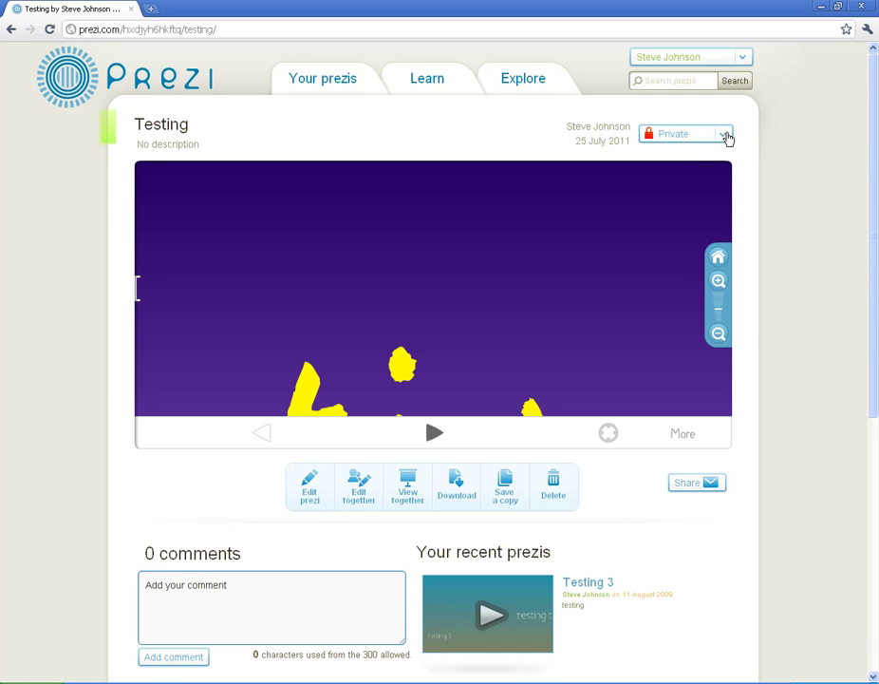
pyautogui.click(726, 137)
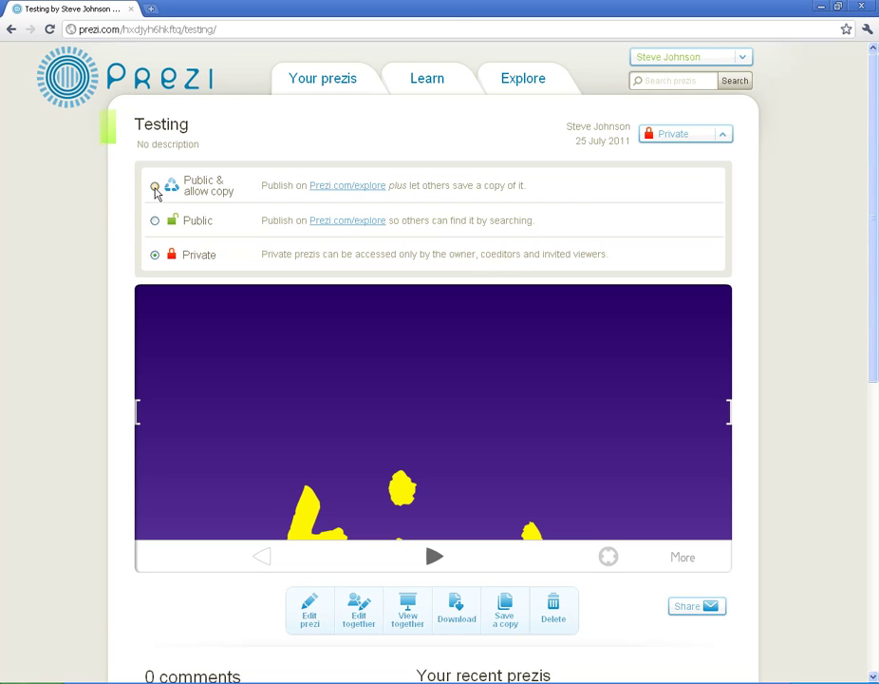
pyautogui.click(156, 188)
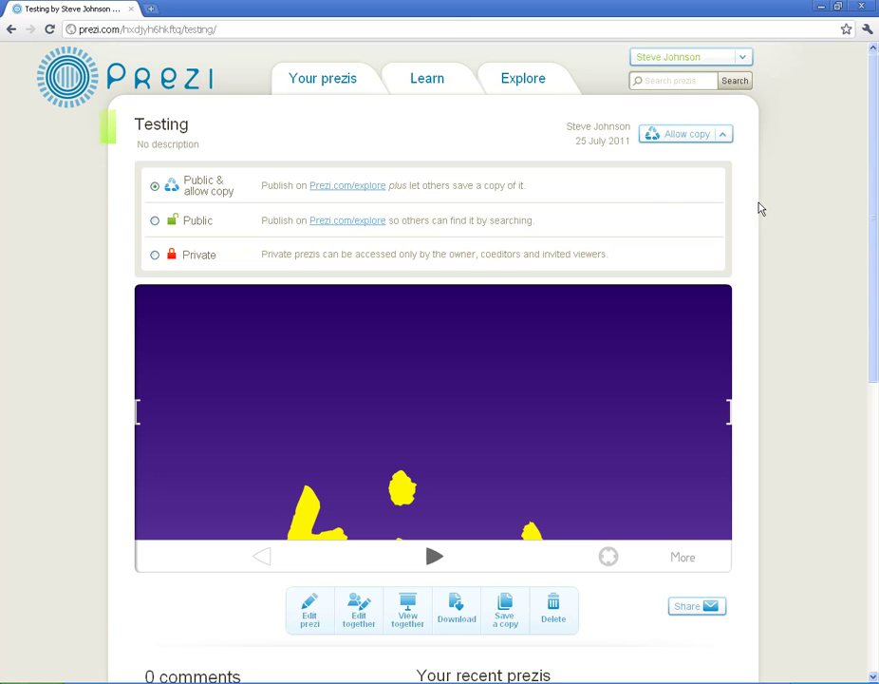
pyautogui.click(679, 135)
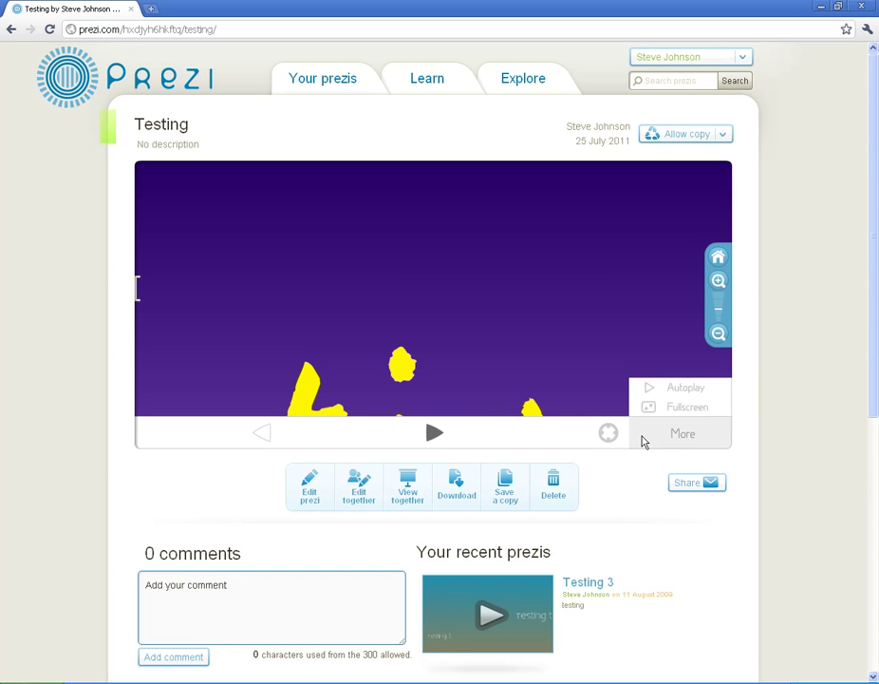
# Examine the prezi's sharing links for viewing and for editing
pyautogui.click(691, 485)
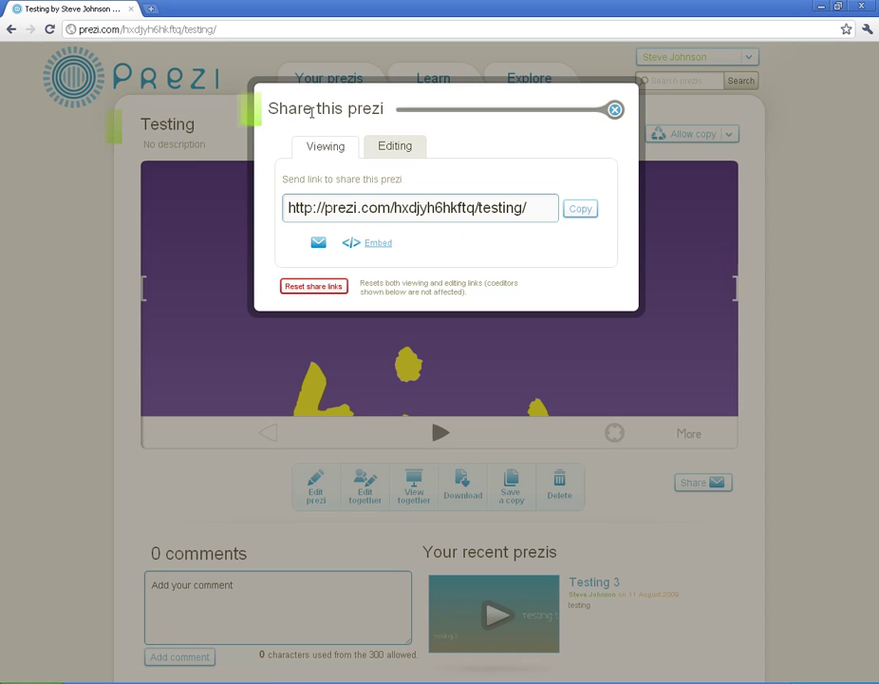
pyautogui.moveTo(284, 203); pyautogui.dragTo(550, 203)
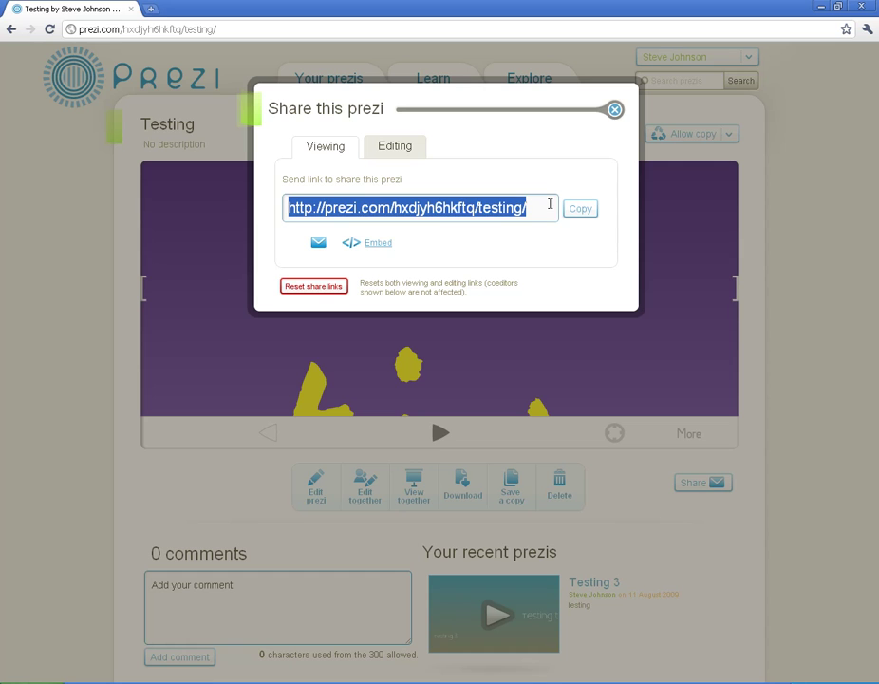
pyautogui.click(398, 150)
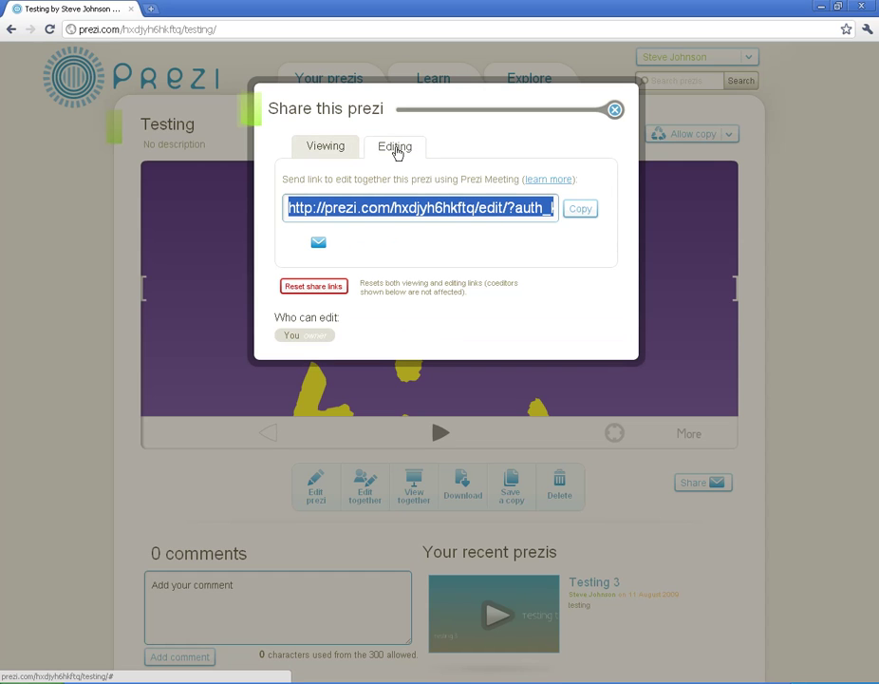
pyautogui.click(325, 151)
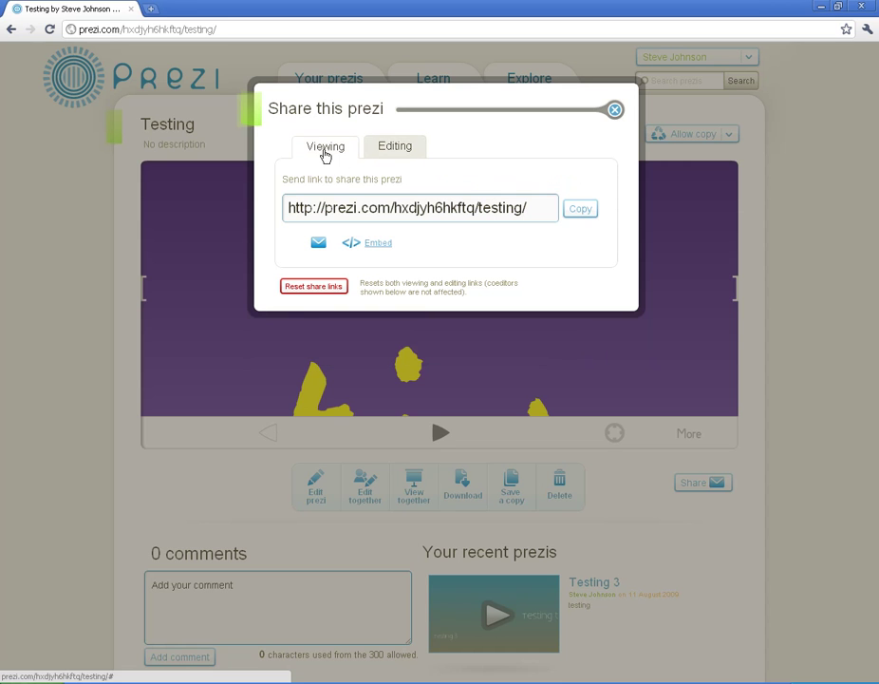
# Show the embed code options, constrain viewers to simple back and forward steps, and close the sharing dialog
pyautogui.click(374, 245)
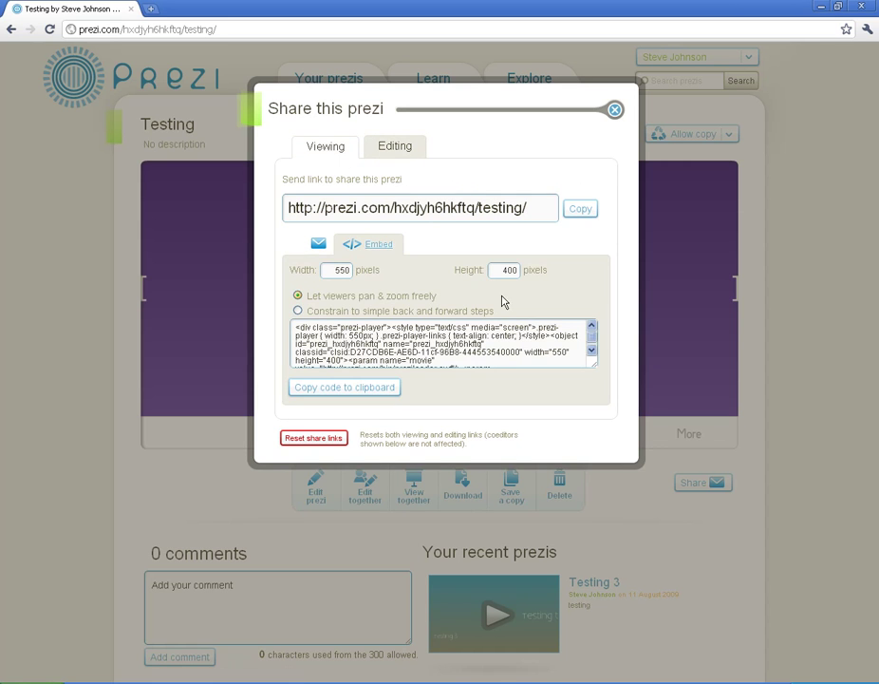
pyautogui.doubleClick(339, 270)
pyautogui.click(504, 270)
pyautogui.click(298, 310)
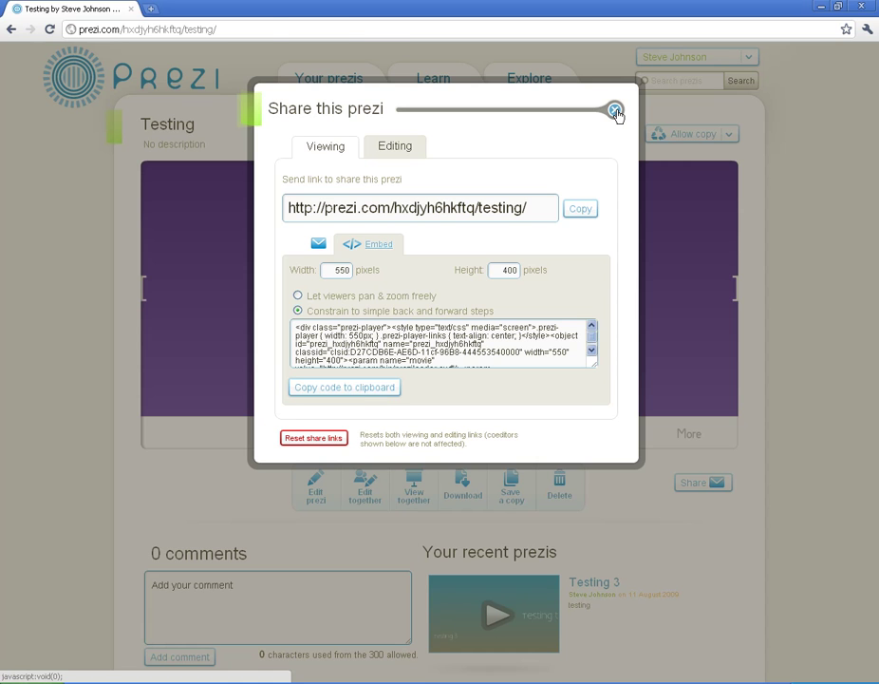
pyautogui.click(617, 113)
# Review the formats offered for downloading the prezi and close the dialog without downloading
pyautogui.click(692, 443)
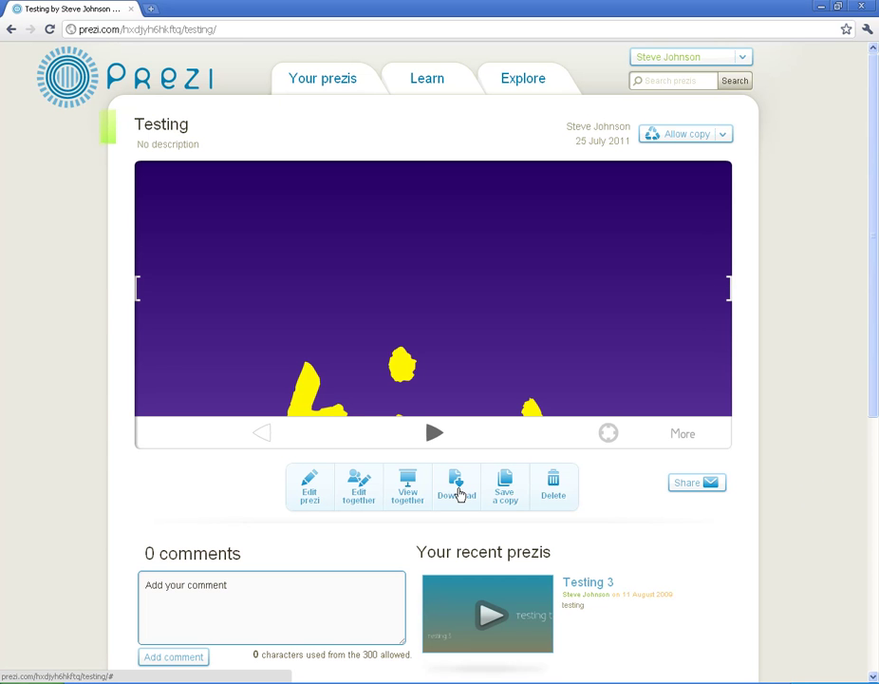
pyautogui.click(458, 489)
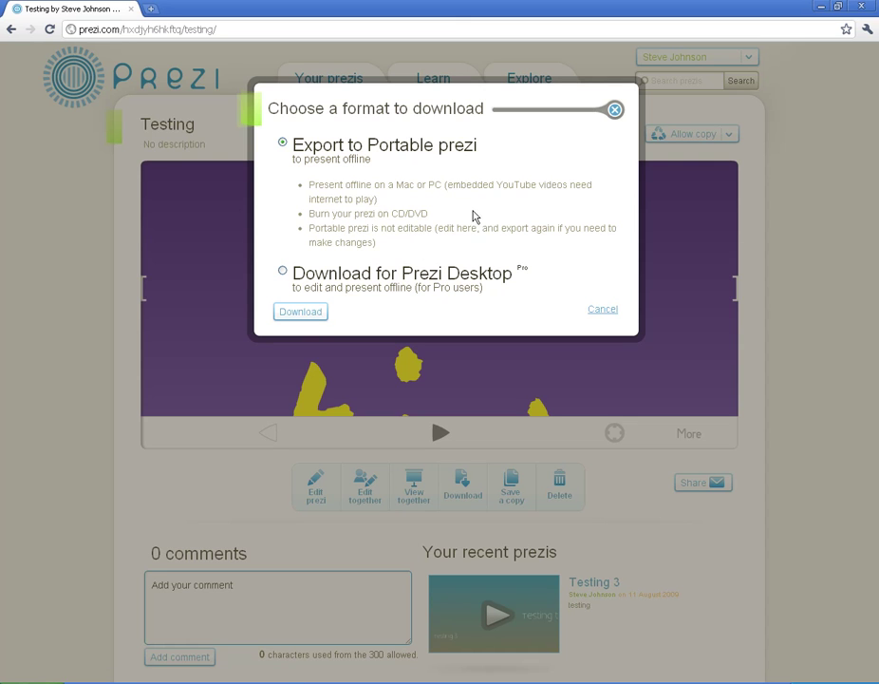
pyautogui.click(615, 111)
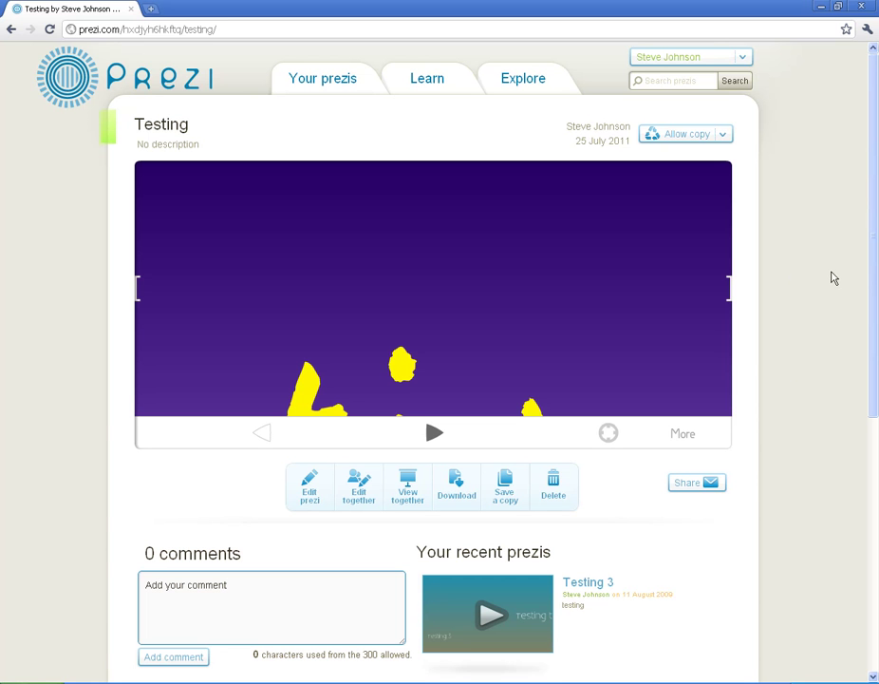
# Find the public prezi "Middle School of the FUTURE Design" in Explore and make a copy of it
pyautogui.click(516, 83)
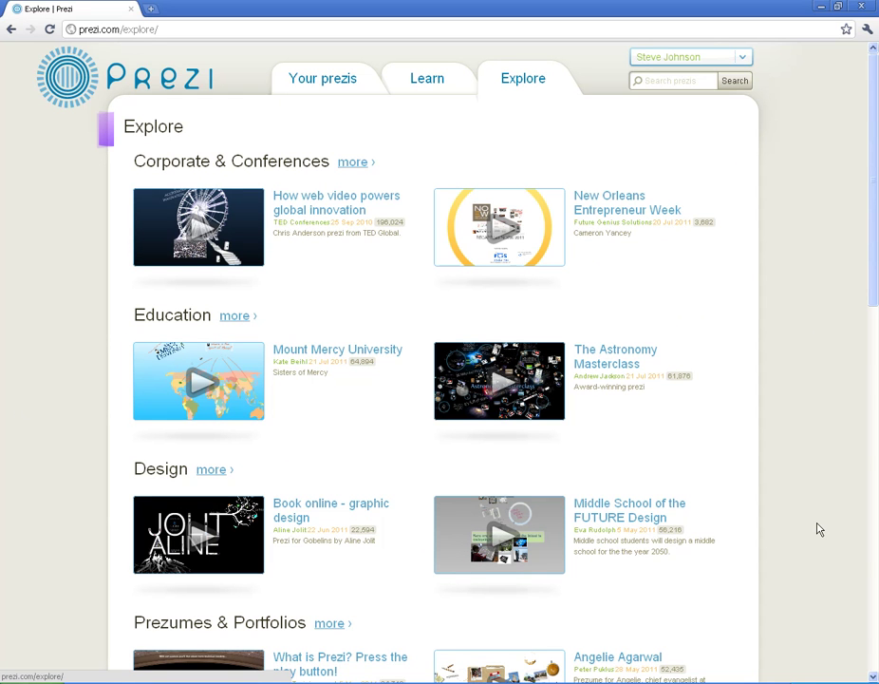
pyautogui.click(616, 514)
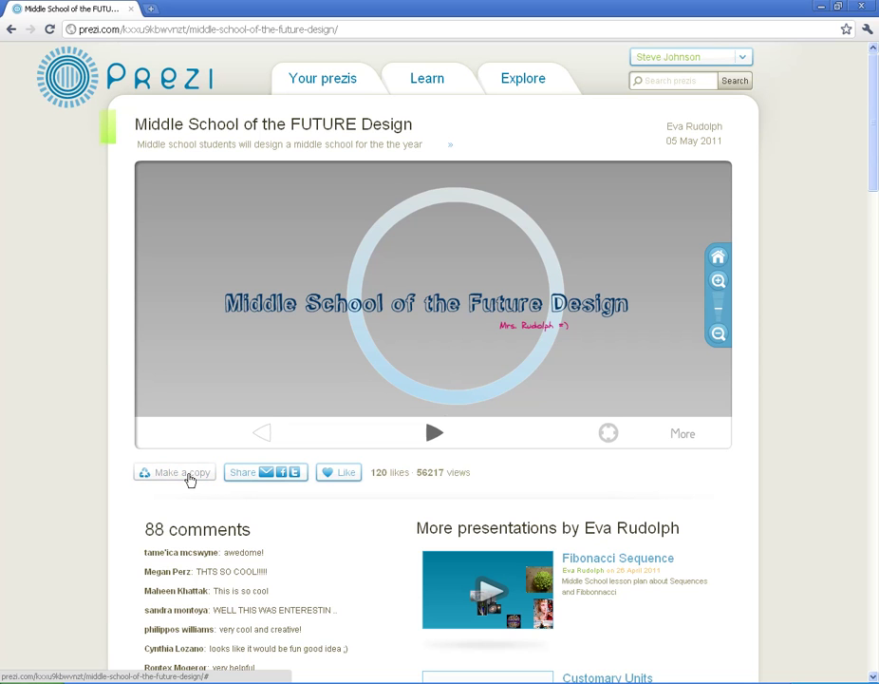
pyautogui.click(190, 479)
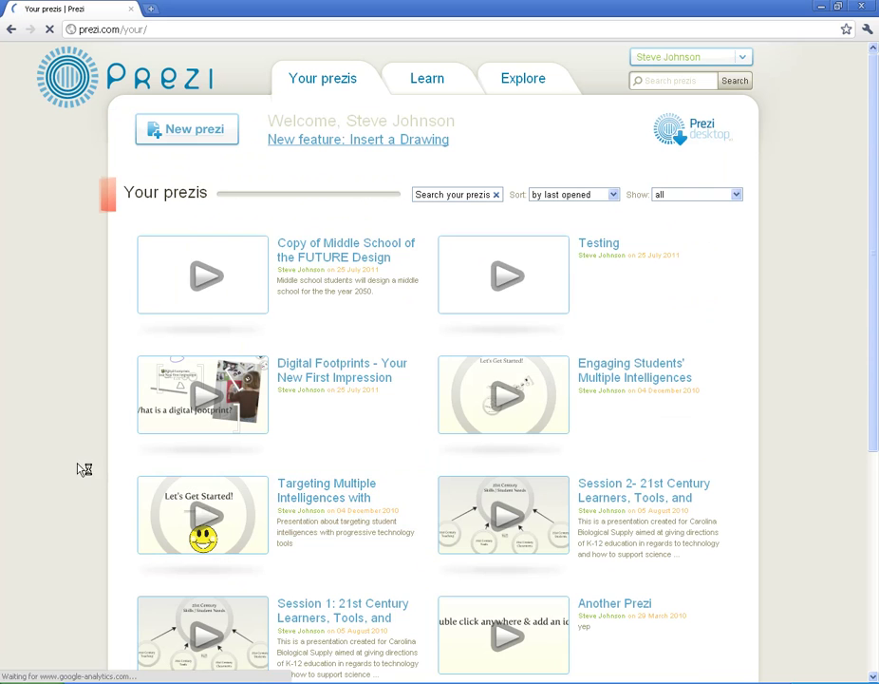